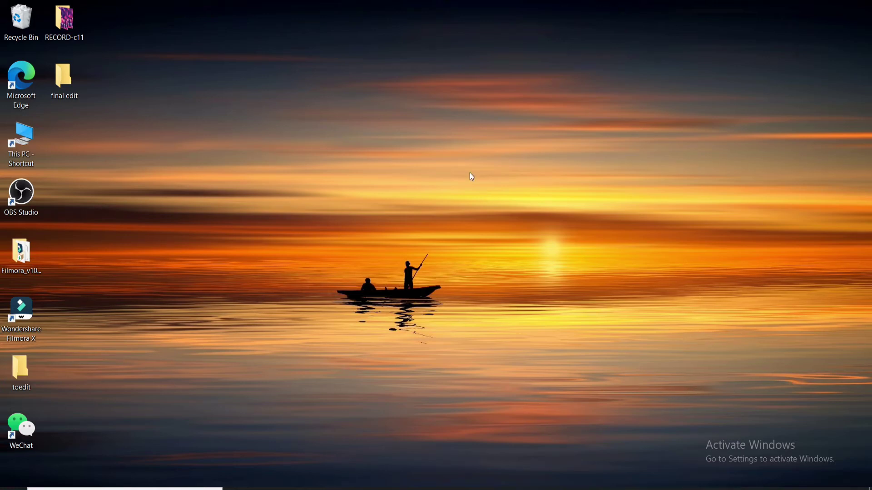
{"action": "left_click", "coordinate": [274, 488]}
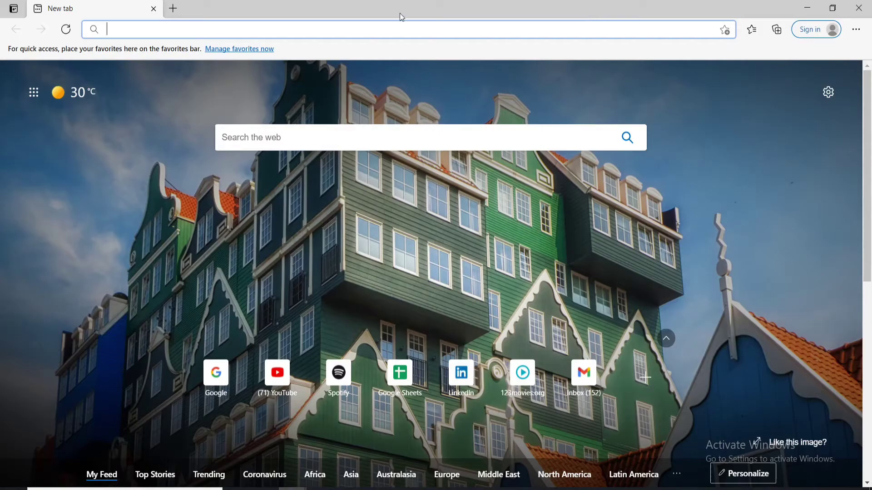
{"action": "left_click", "coordinate": [162, 31]}
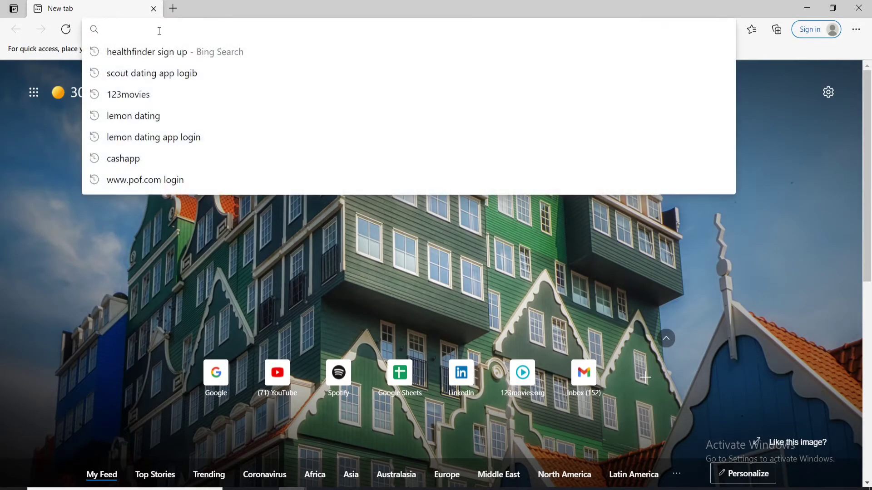
{"action": "type", "text": "www.ya"}
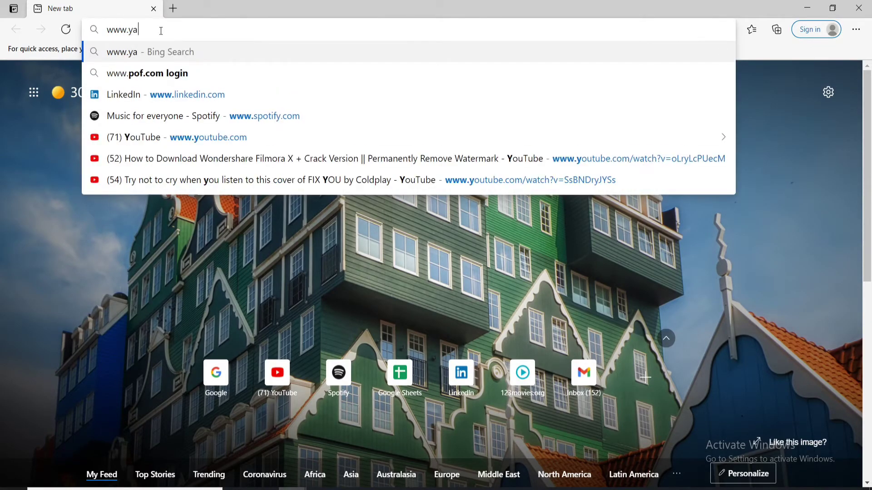
{"action": "type", "text": "hoo.com"}
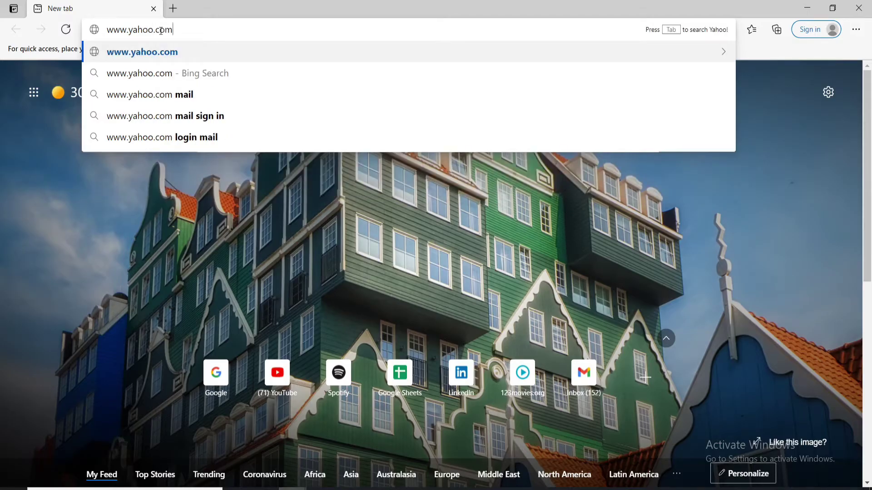
{"action": "key", "text": "Return"}
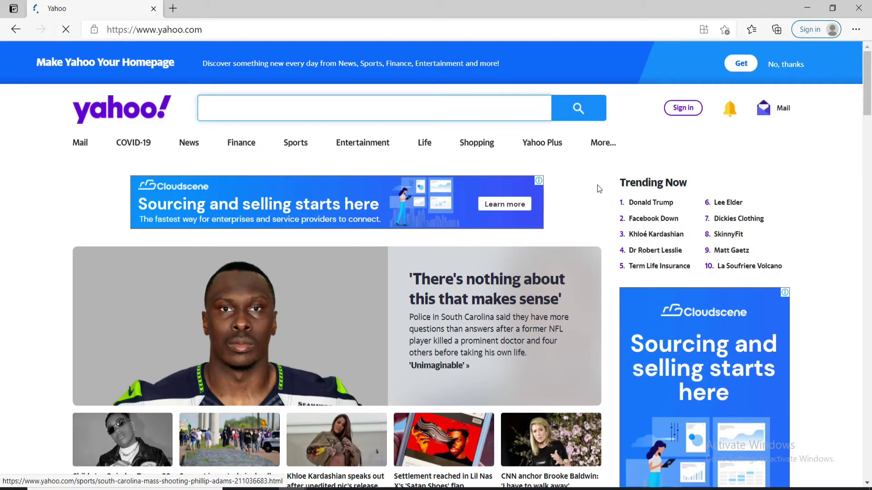
Go to Yahoo's sign-in page, dismiss saved account suggestions, and choose Create an account.
{"action": "left_click", "coordinate": [683, 108]}
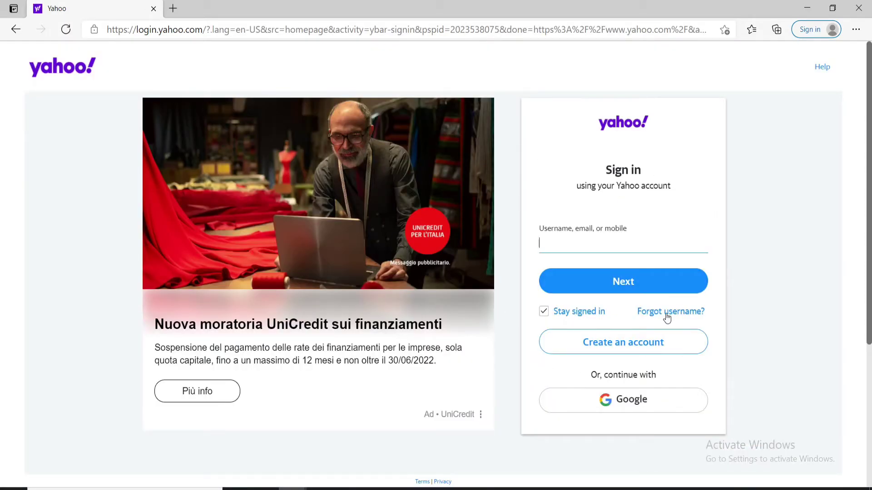
{"action": "left_click", "coordinate": [615, 250]}
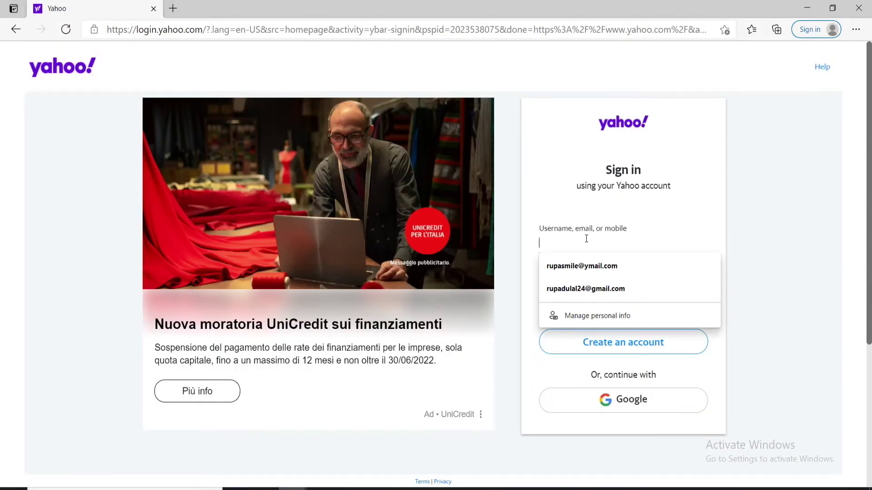
{"action": "left_click", "coordinate": [517, 198]}
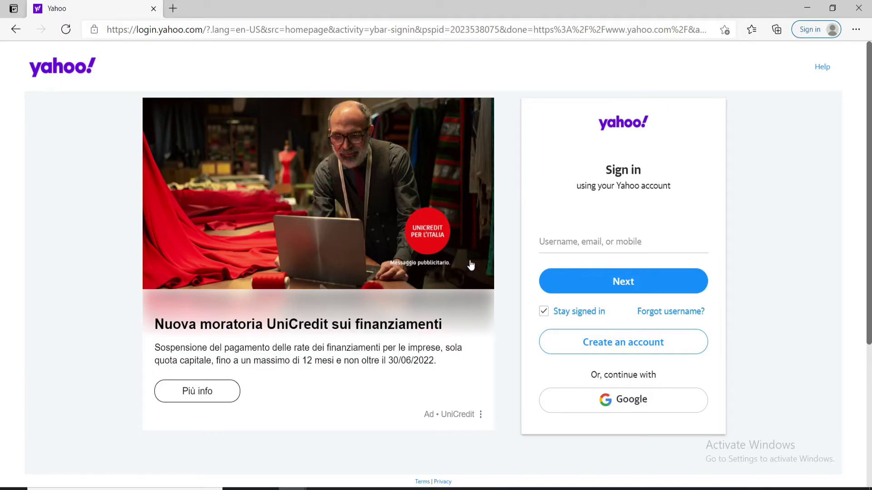
{"action": "left_click", "coordinate": [621, 345]}
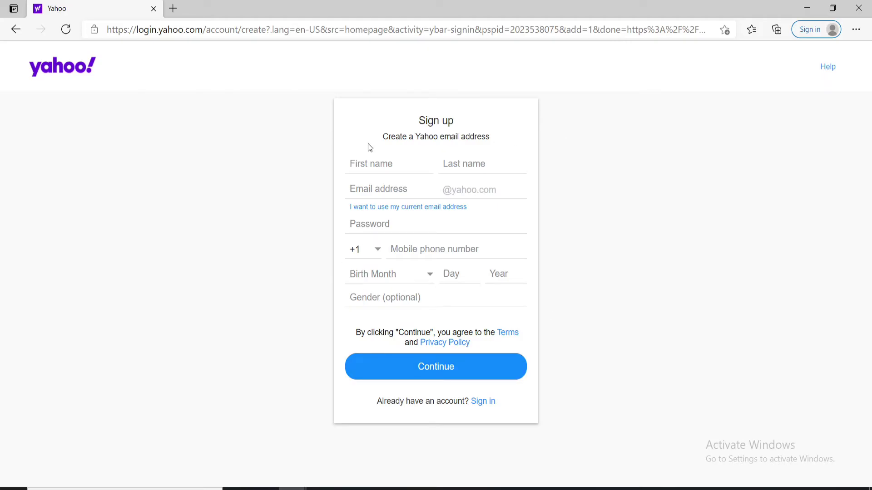
Enter the first and last name, then use a suggested email address without its dot.
{"action": "left_click", "coordinate": [375, 164]}
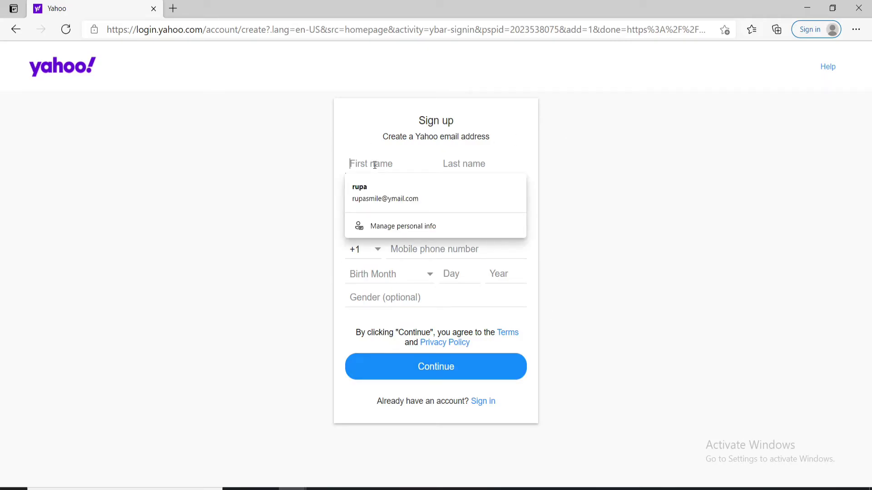
{"action": "key", "text": "Tab"}
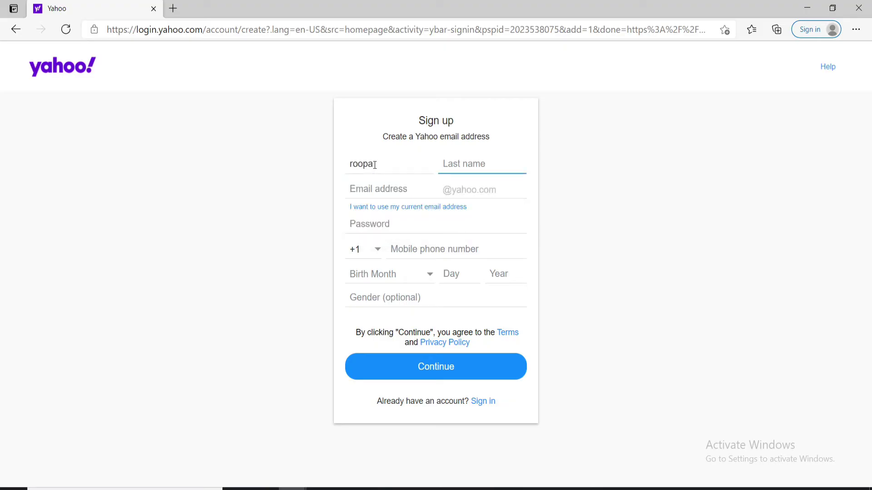
{"action": "key", "text": "Tab"}
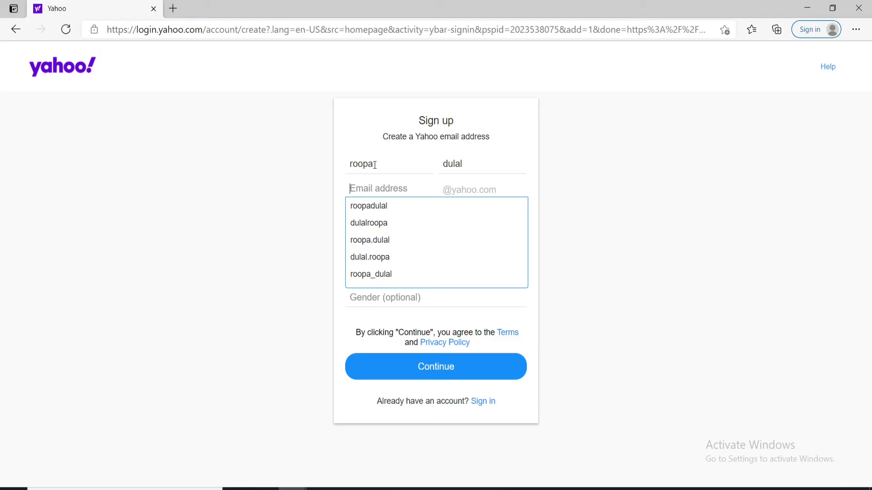
{"action": "type", "text": "r"}
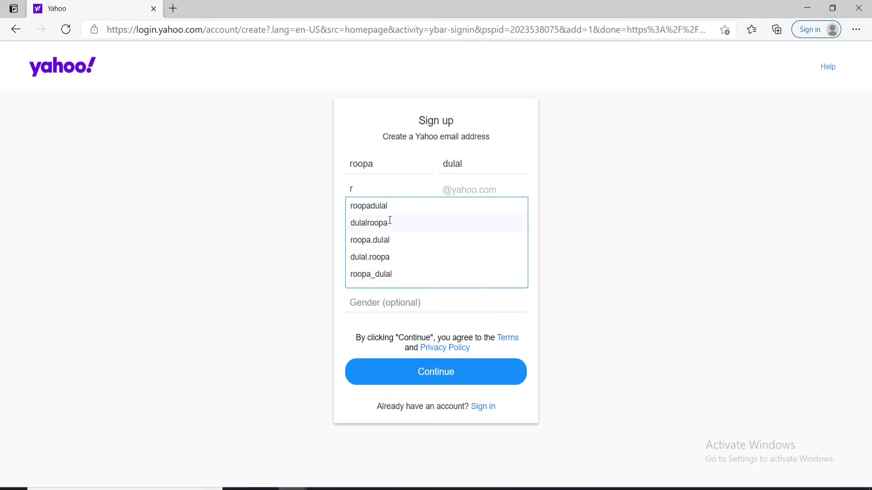
{"action": "left_click", "coordinate": [376, 239]}
{"action": "double_click", "coordinate": [371, 188]}
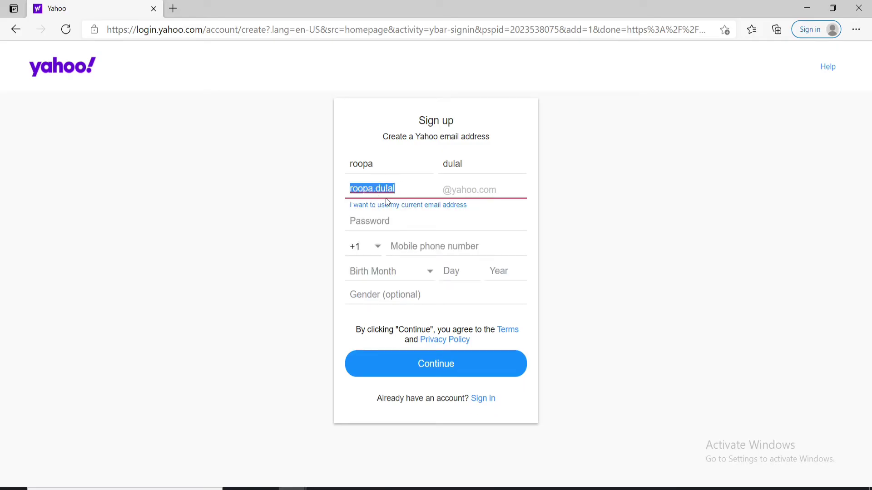
{"action": "key", "text": "ctrl+v"}
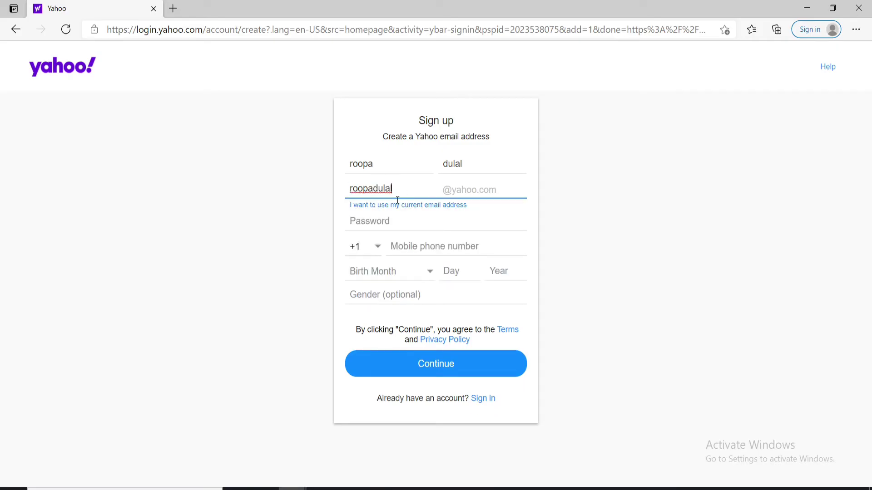
Enter the password and a +977 mobile number.
{"action": "left_click", "coordinate": [395, 221]}
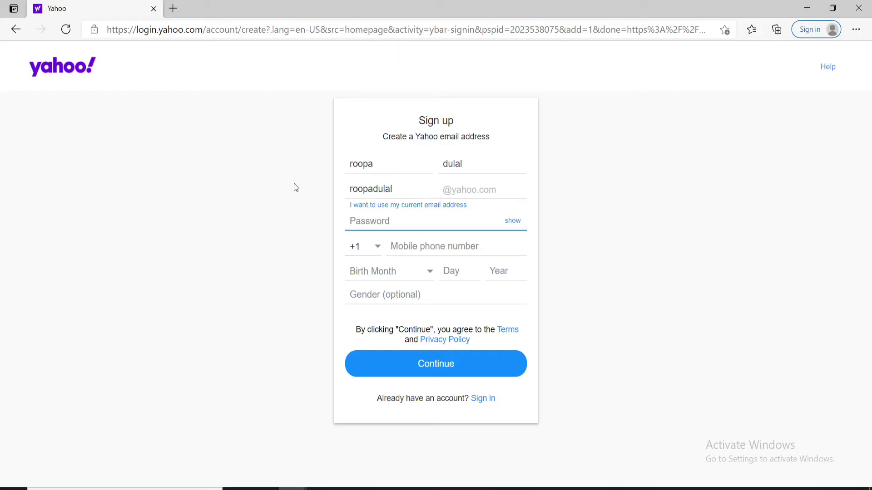
{"action": "key", "text": "ctrl+v"}
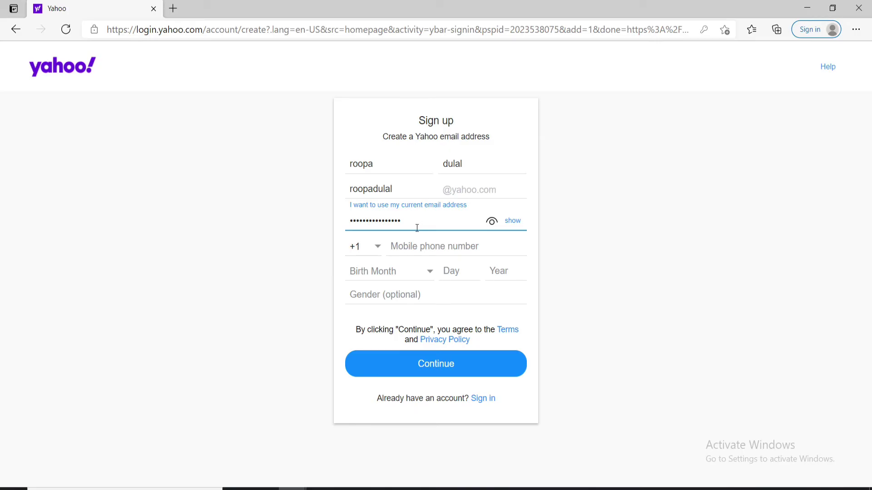
{"action": "left_click", "coordinate": [379, 248]}
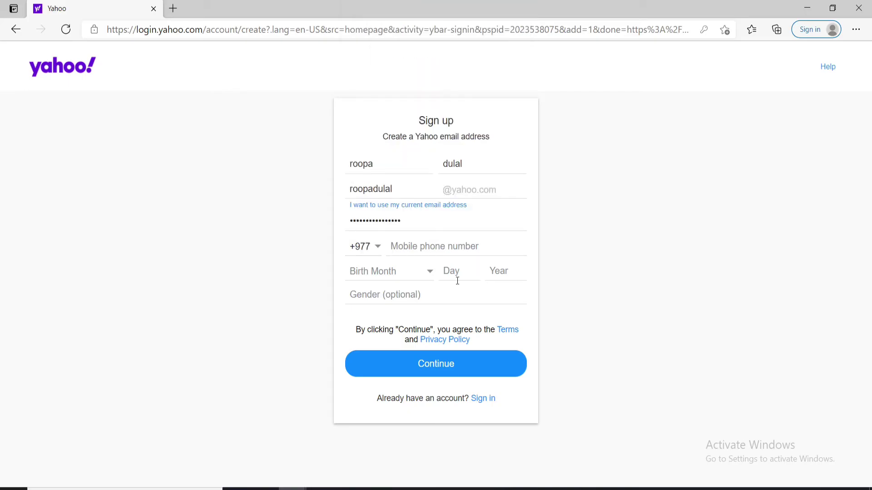
{"action": "left_click", "coordinate": [443, 249]}
Set the birth date to April 15, 1994.
{"action": "left_click", "coordinate": [427, 272]}
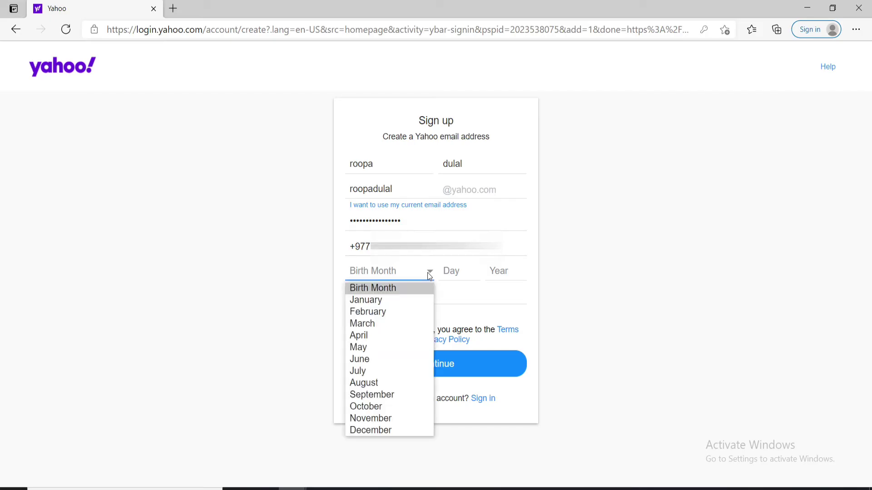
{"action": "left_click", "coordinate": [359, 335]}
{"action": "left_click", "coordinate": [460, 271]}
{"action": "type", "text": "1"}
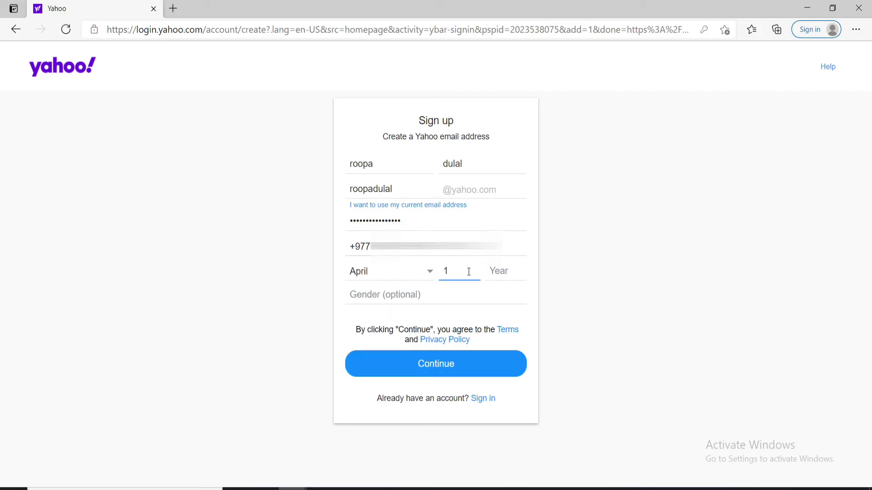
{"action": "type", "text": "5"}
{"action": "left_click", "coordinate": [504, 271]}
{"action": "type", "text": "1994"}
{"action": "left_click", "coordinate": [432, 293]}
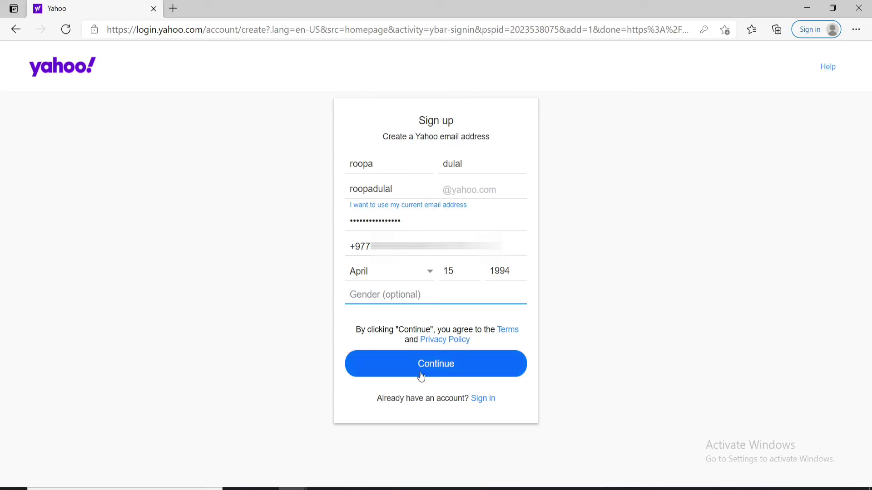
Submit the sign-up form and verify the phone with the texted code.
{"action": "left_click", "coordinate": [440, 363]}
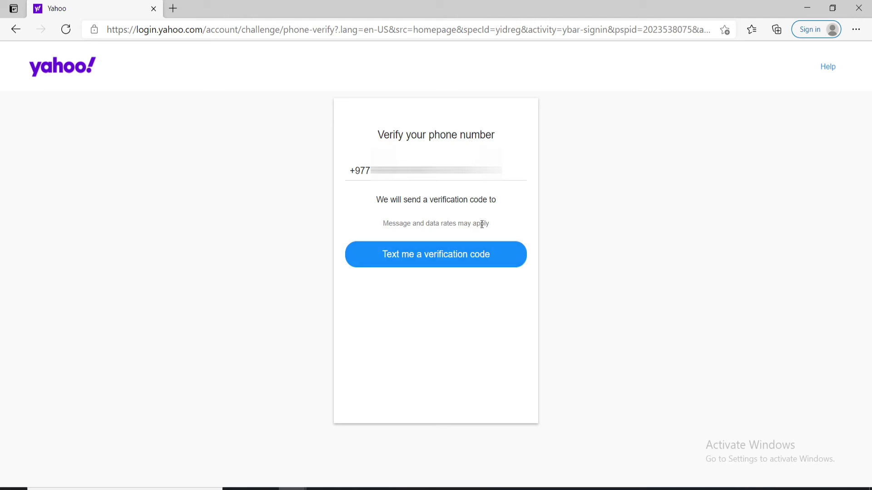
{"action": "left_click", "coordinate": [431, 259]}
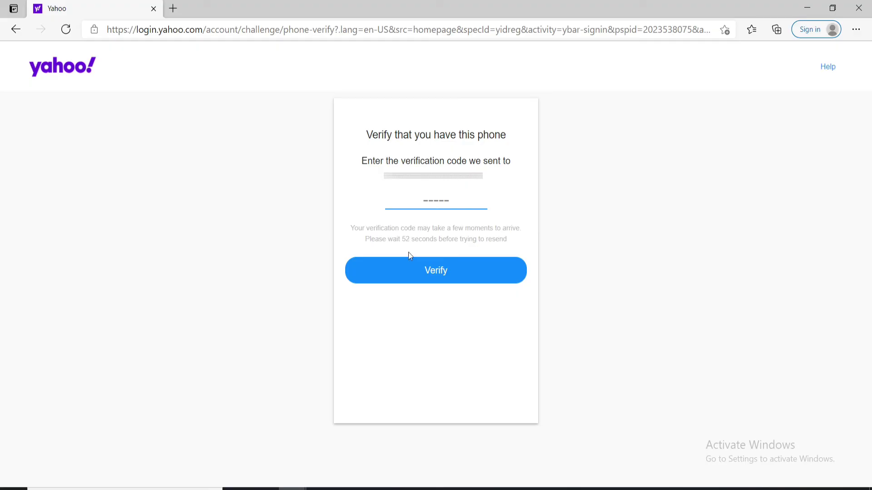
{"action": "left_click", "coordinate": [436, 272]}
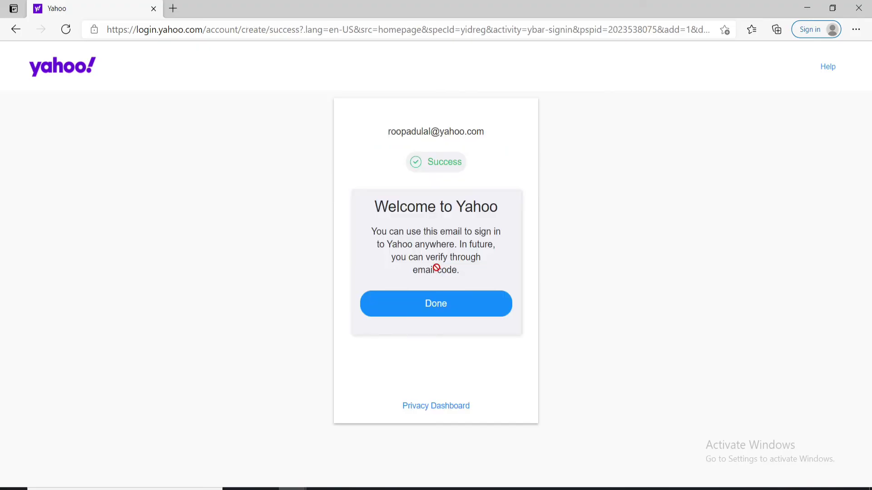
Choose Done on the Welcome to Yahoo page to reach the signed-in homepage.
{"action": "left_click", "coordinate": [432, 303]}
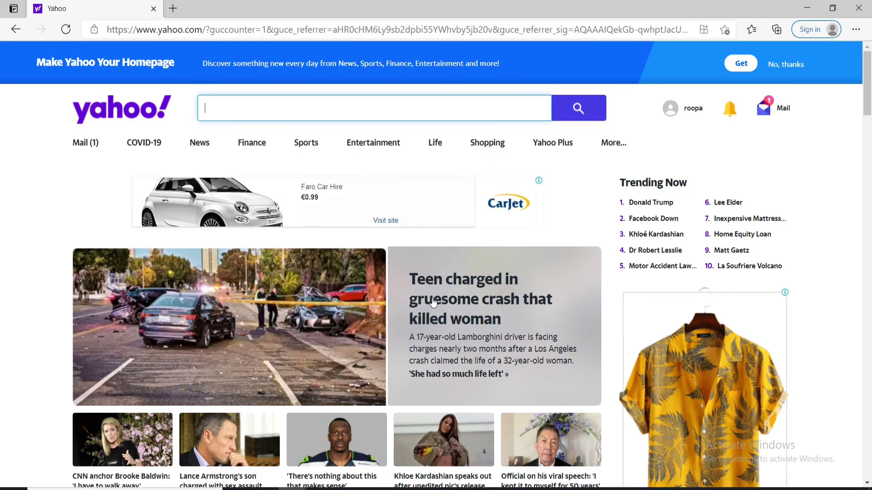